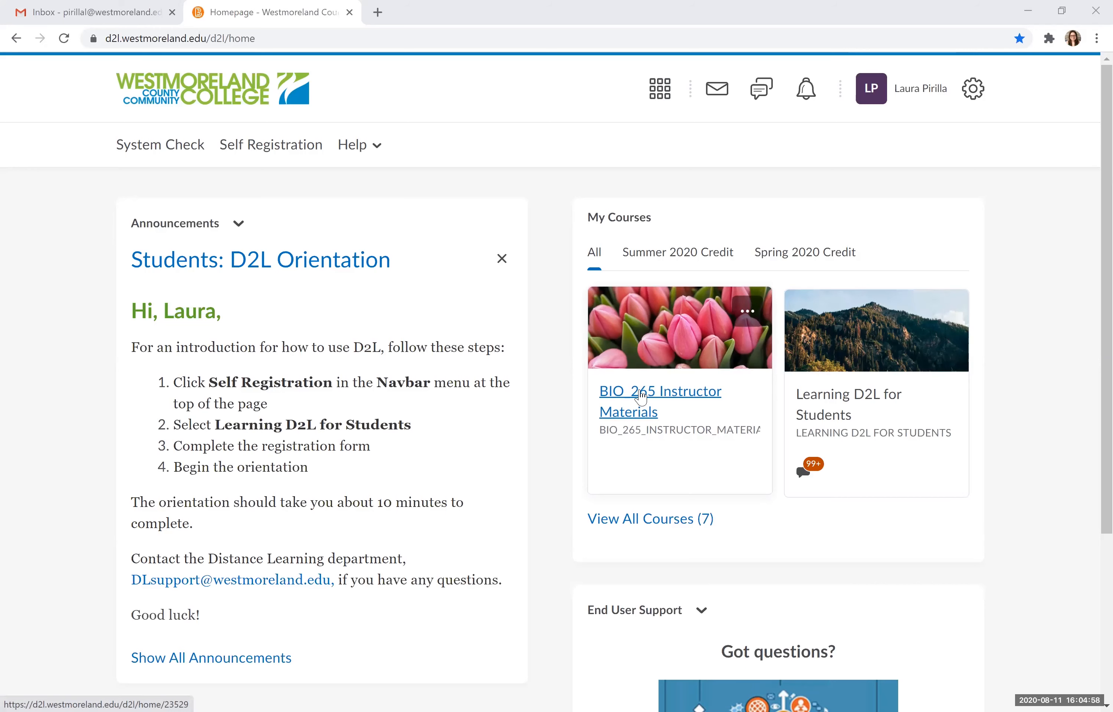
Open the BIO_265 Instructor Materials course and go to its Import/Export/Copy Components page
{"action": "left_click", "coordinate": [641, 397]}
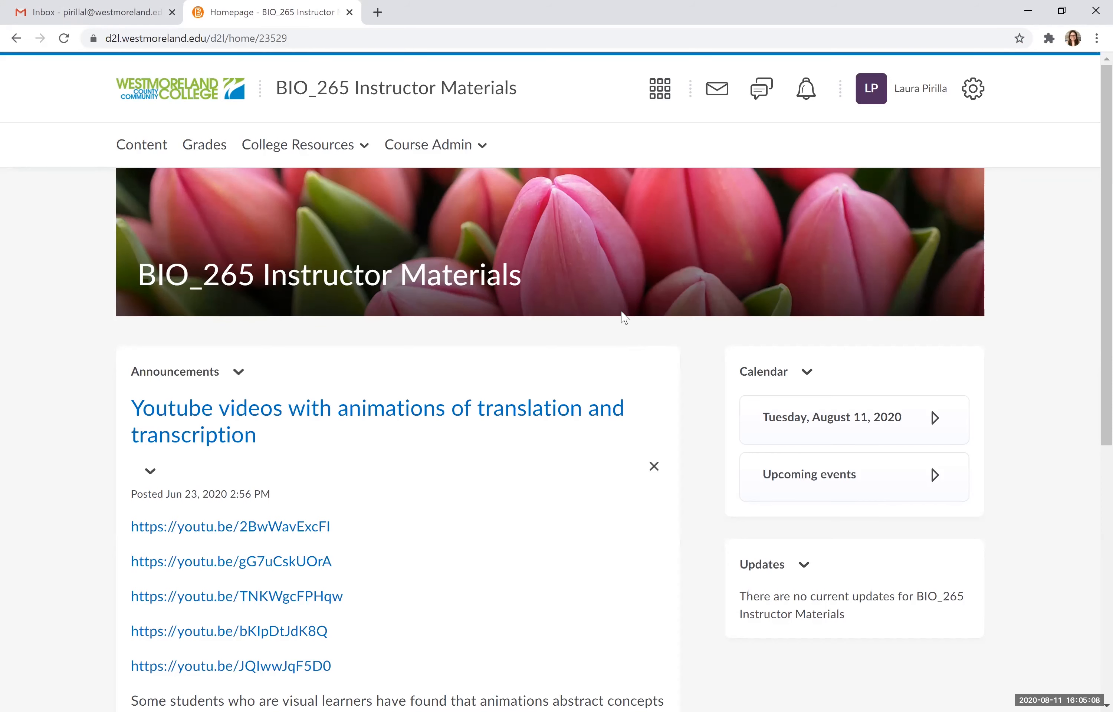
{"action": "left_click", "coordinate": [975, 90]}
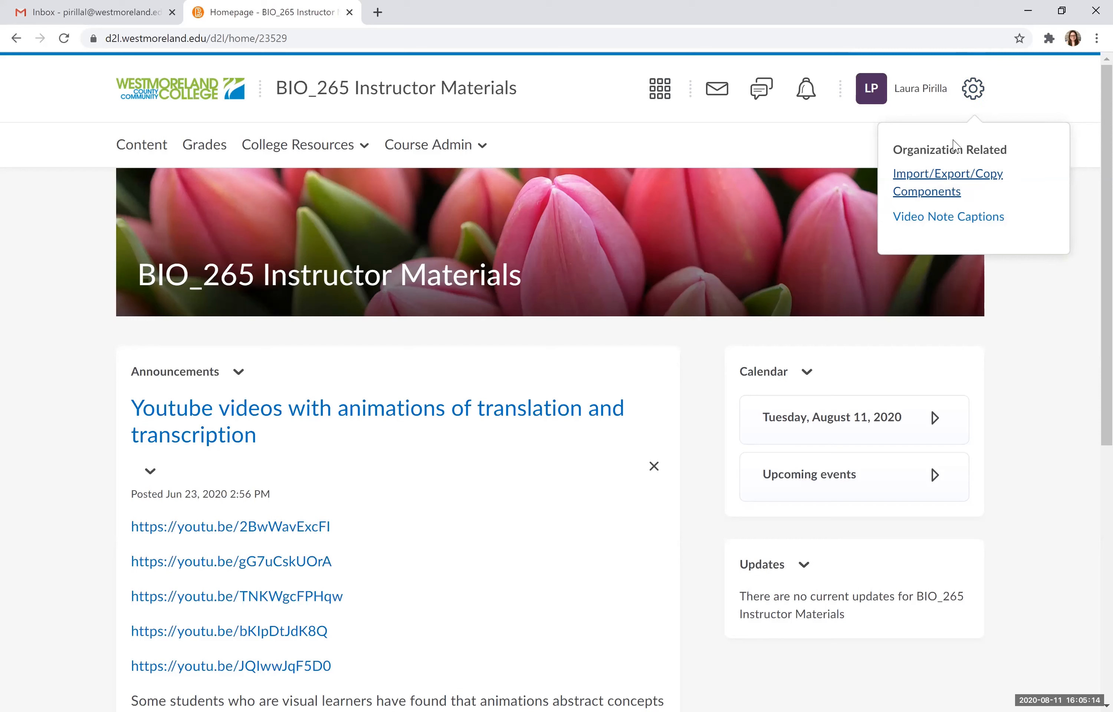
{"action": "left_click", "coordinate": [947, 180]}
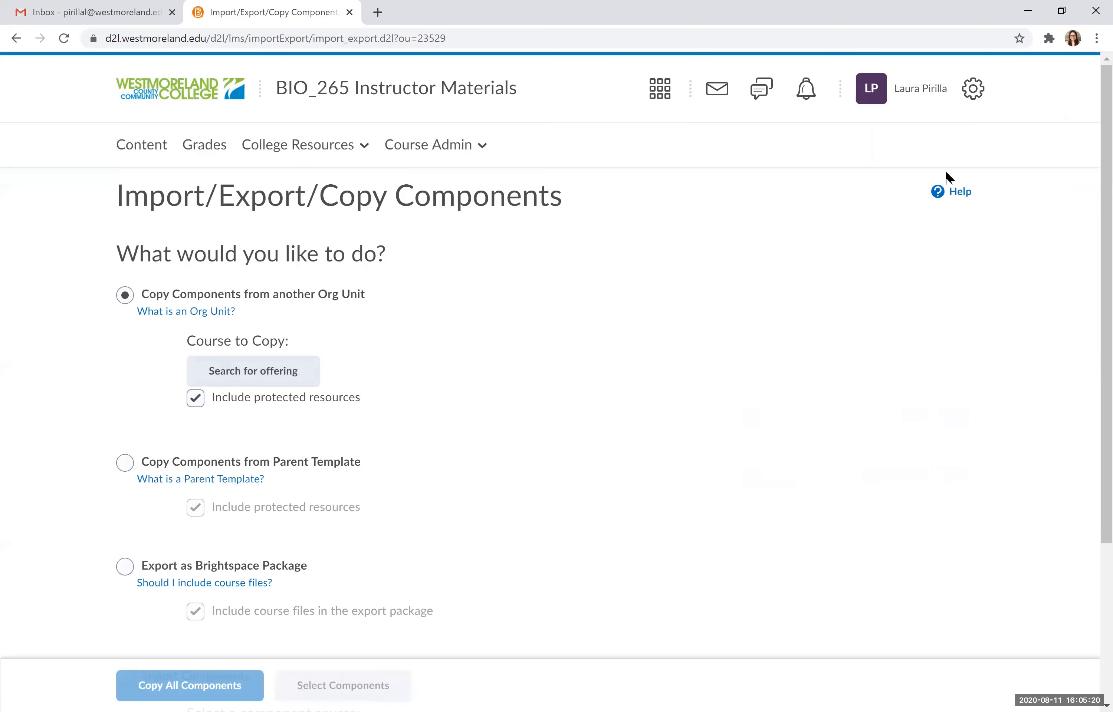
Start an export of the course as a Brightspace package with course files included
{"action": "scroll", "coordinate": [429, 346], "scroll_direction": "down", "scroll_amount": 1}
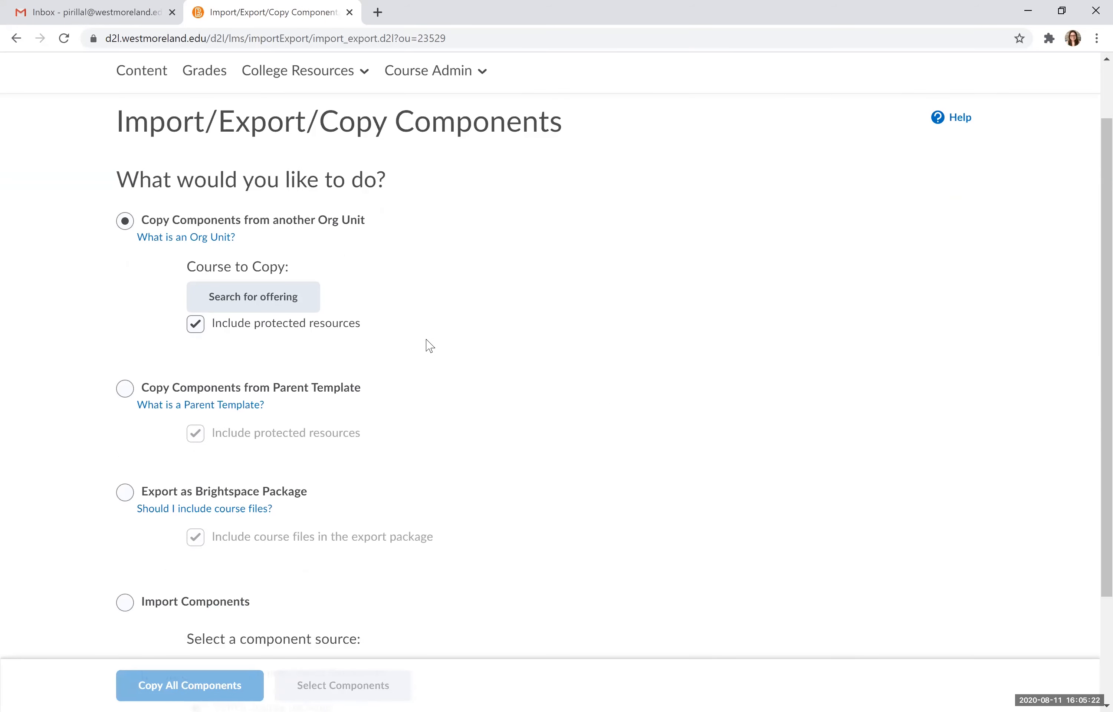
{"action": "scroll", "coordinate": [430, 346], "scroll_direction": "down", "scroll_amount": 1}
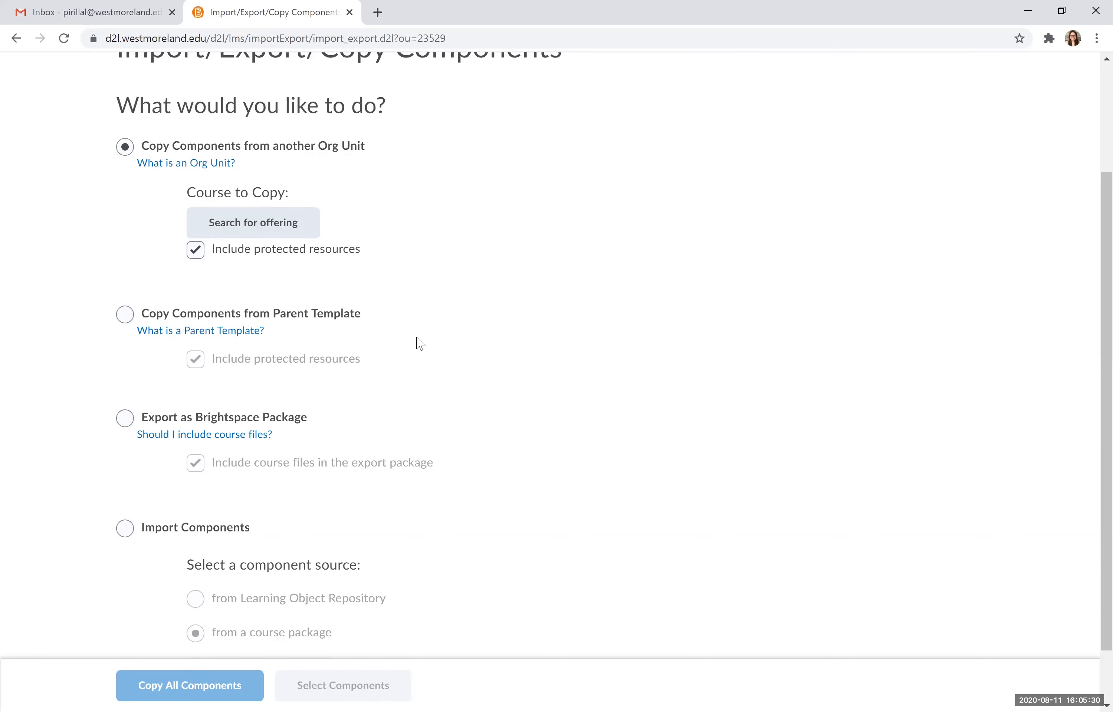
{"action": "left_click", "coordinate": [125, 421]}
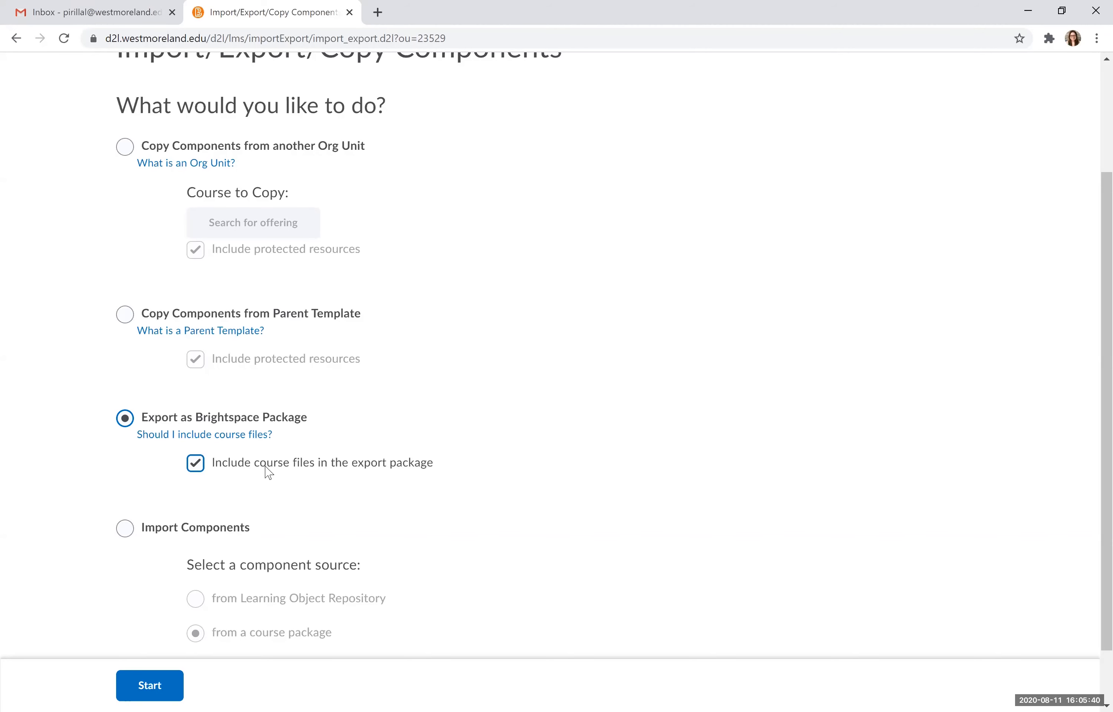
{"action": "scroll", "coordinate": [269, 473], "scroll_direction": "down", "scroll_amount": 2}
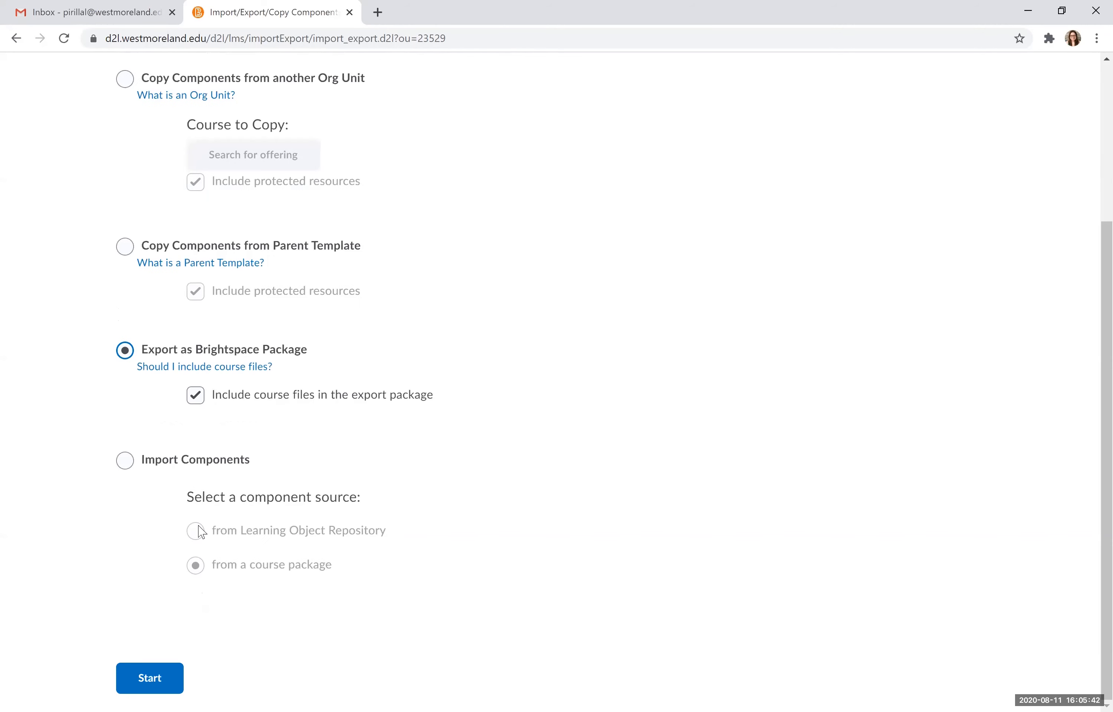
{"action": "left_click", "coordinate": [169, 691]}
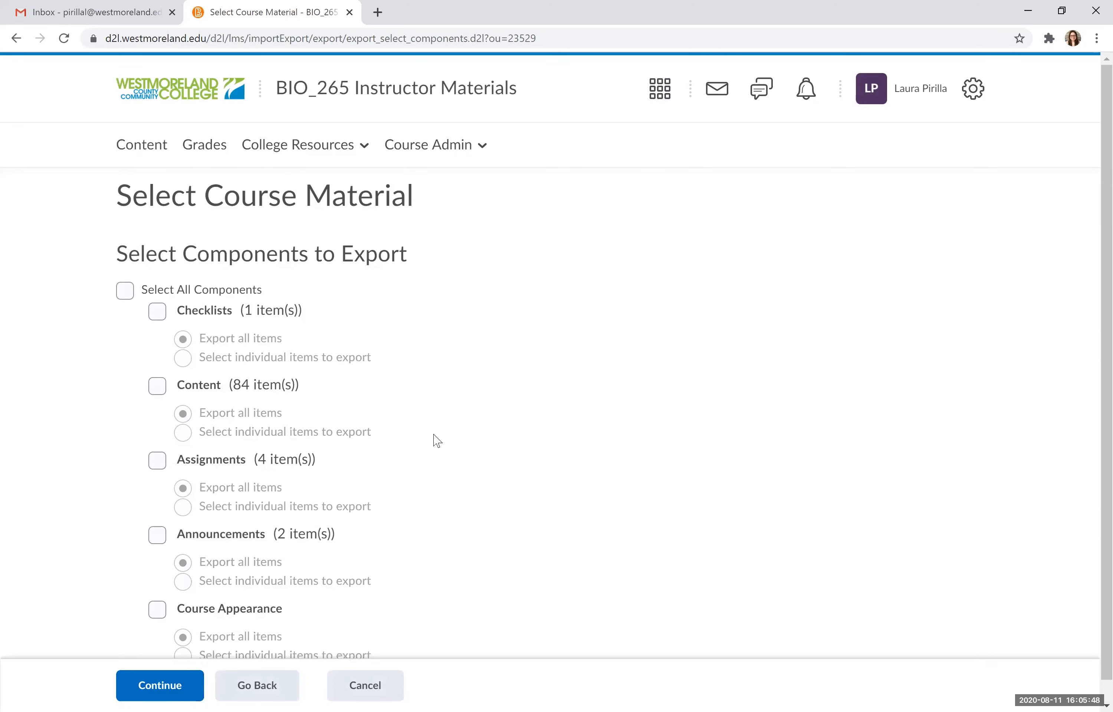
Choose all components except Announcements for export, with individual item selection for Content, and continue
{"action": "scroll", "coordinate": [434, 444], "scroll_direction": "down", "scroll_amount": 1}
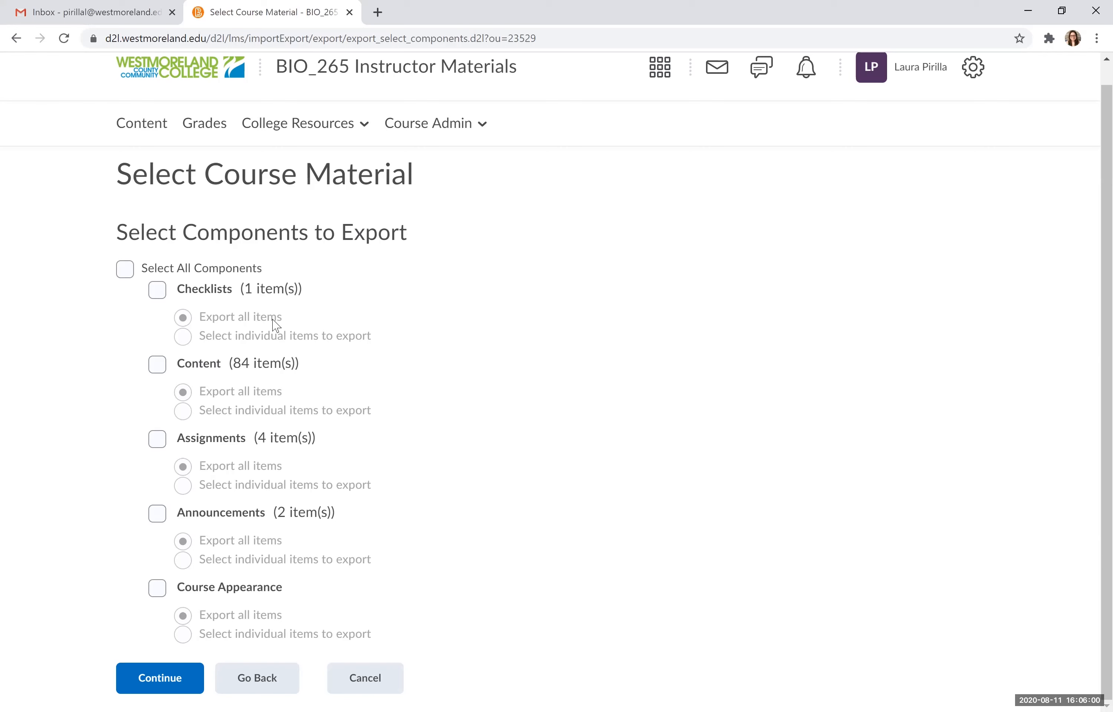
{"action": "left_click", "coordinate": [126, 270]}
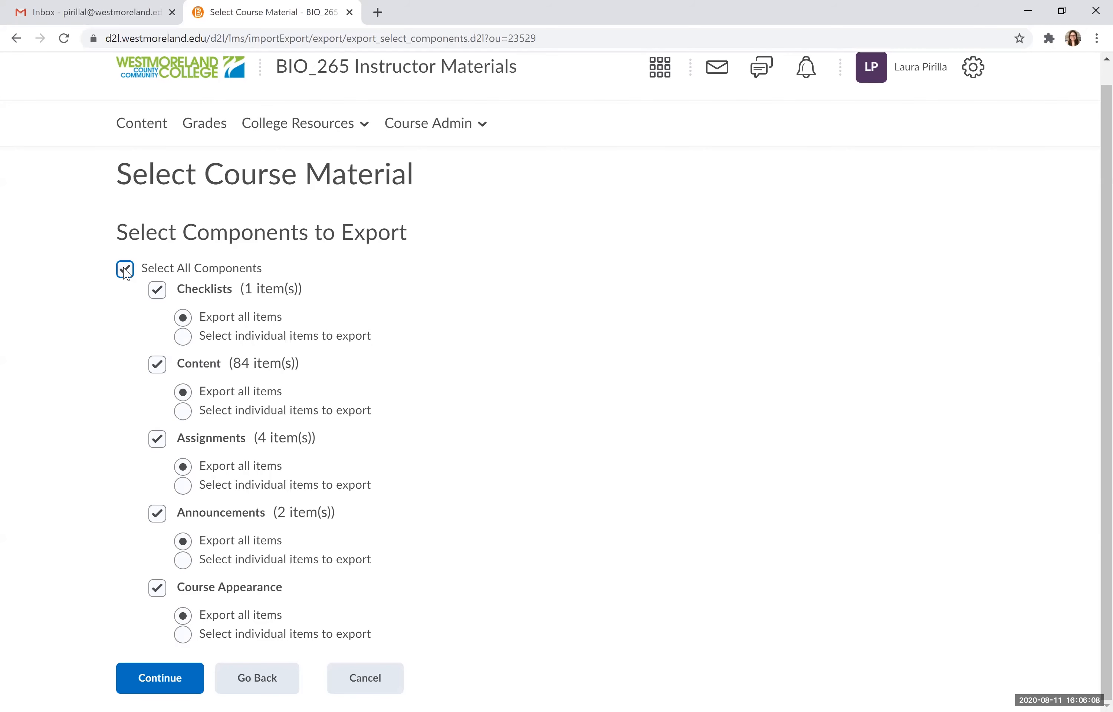
{"action": "left_click", "coordinate": [155, 517]}
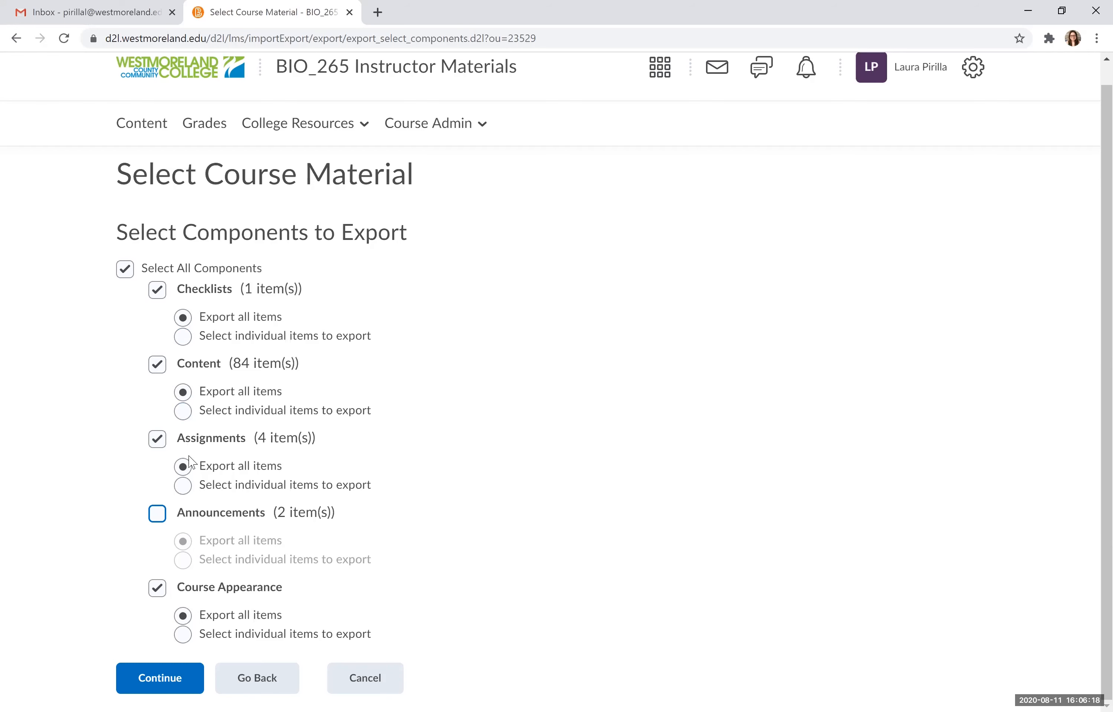
{"action": "left_click", "coordinate": [187, 414]}
{"action": "left_click", "coordinate": [184, 692]}
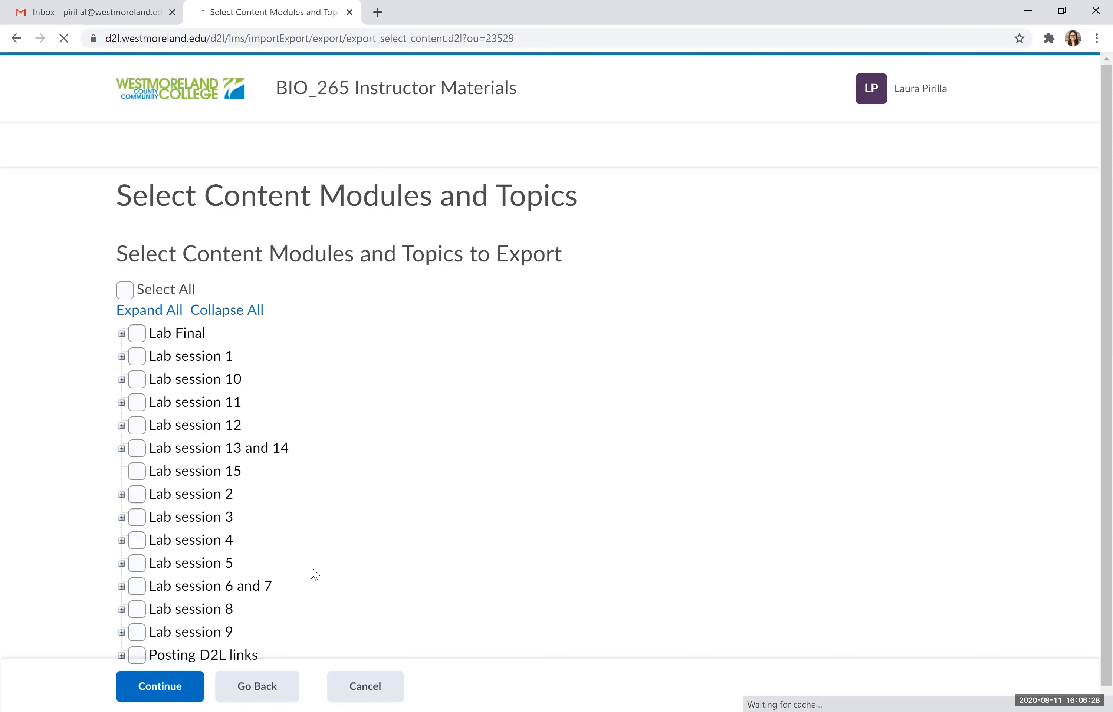
Select Microscopy Pre-lab Activities in Lab session 1 plus Lab sessions 10, 11 and 12 for export, and continue
{"action": "scroll", "coordinate": [445, 502], "scroll_direction": "down", "scroll_amount": 1}
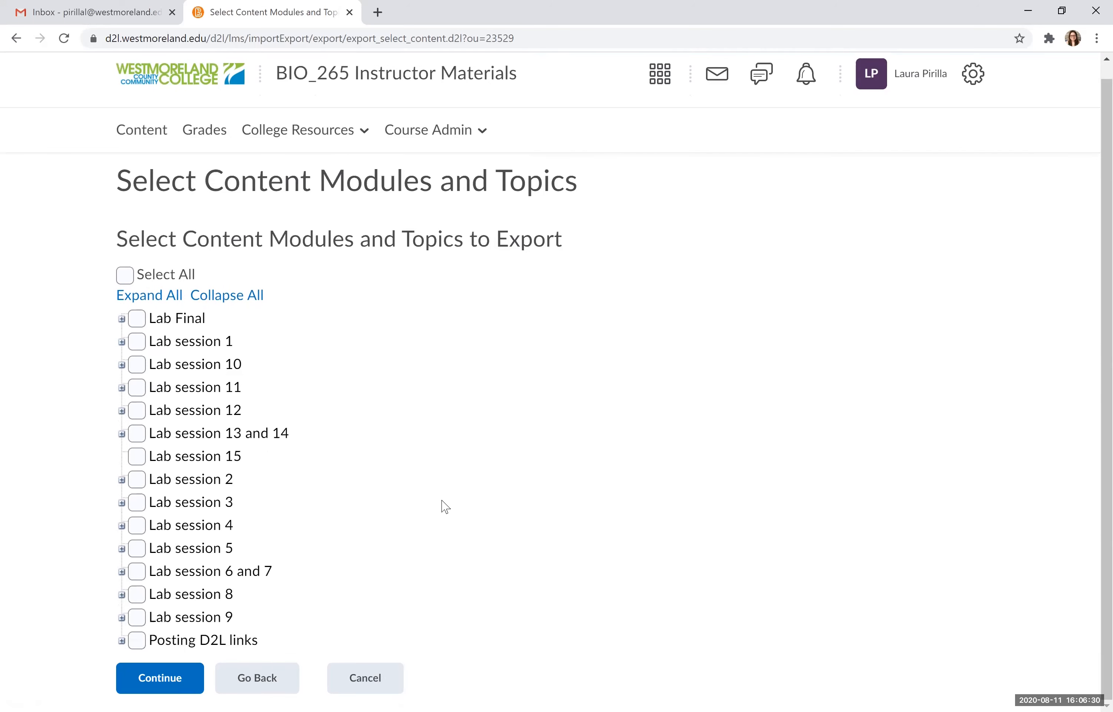
{"action": "left_click", "coordinate": [122, 320]}
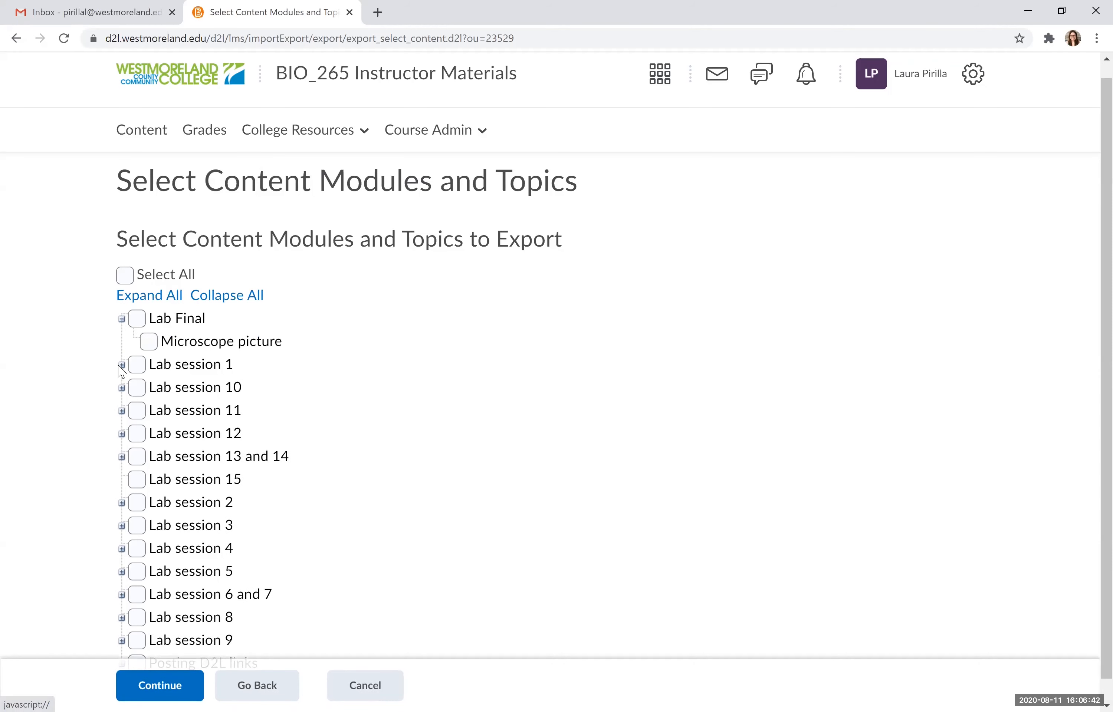
{"action": "left_click", "coordinate": [122, 365]}
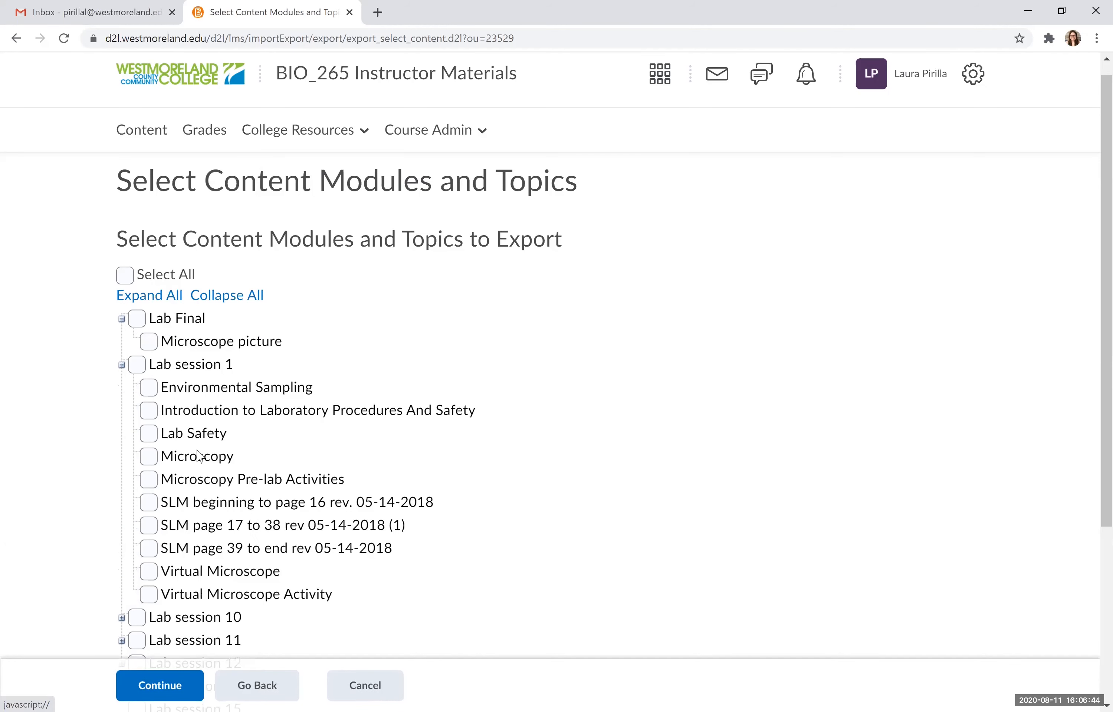
{"action": "scroll", "coordinate": [276, 513], "scroll_direction": "down", "scroll_amount": 2}
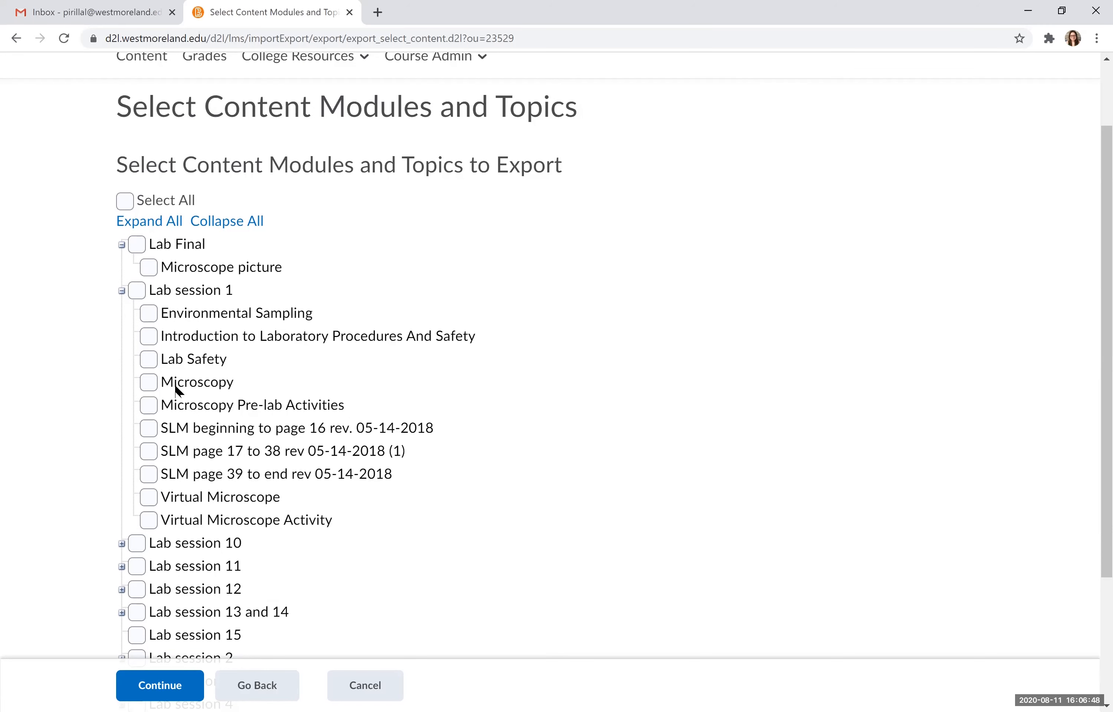
{"action": "left_click", "coordinate": [151, 407]}
{"action": "left_click", "coordinate": [138, 544]}
{"action": "left_click", "coordinate": [139, 570]}
{"action": "left_click", "coordinate": [138, 591]}
{"action": "scroll", "coordinate": [467, 535], "scroll_direction": "down", "scroll_amount": 4}
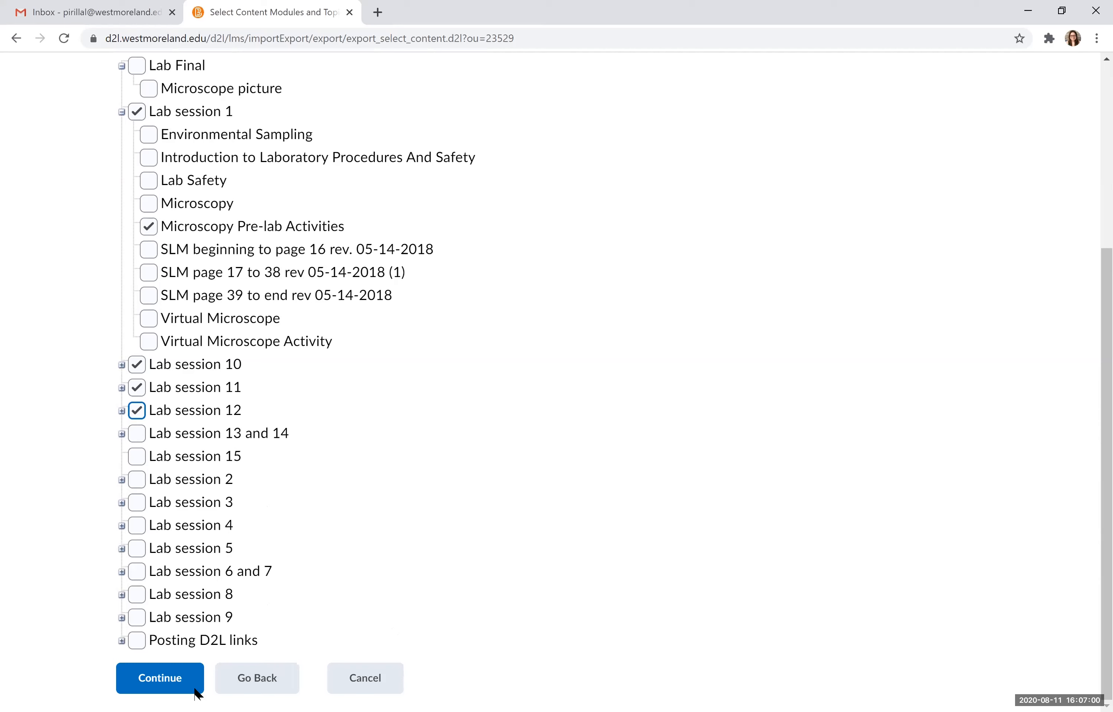
{"action": "left_click", "coordinate": [172, 685]}
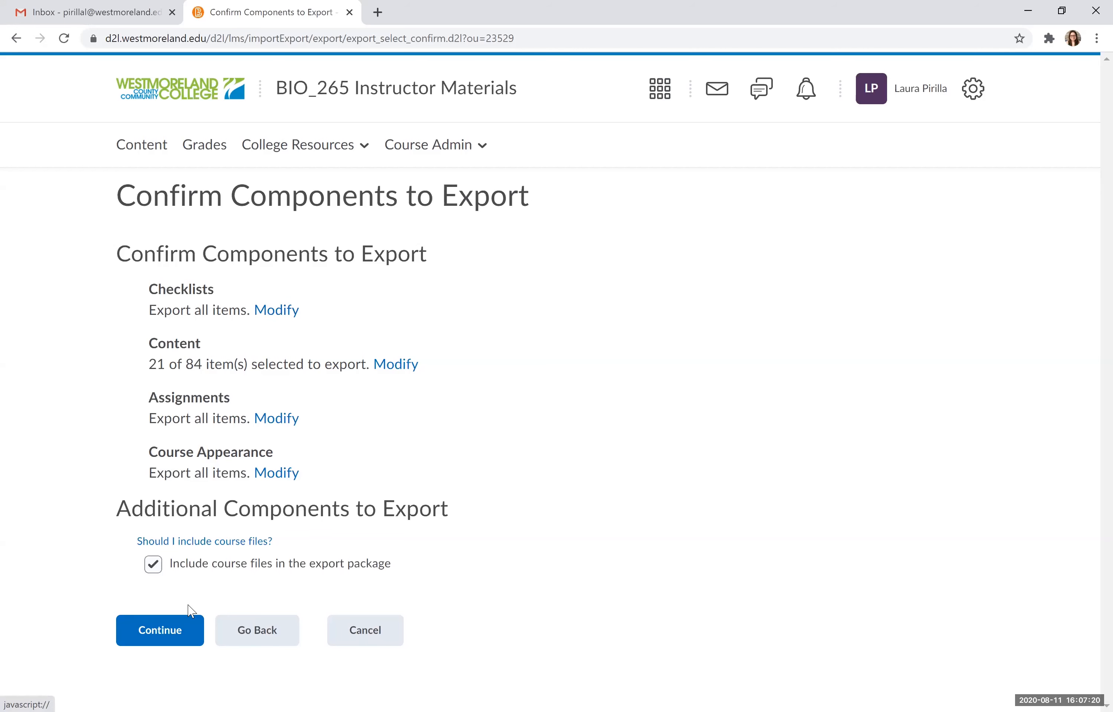
Confirm and finish the component export, download the export Zip package, and close the export summary
{"action": "left_click", "coordinate": [182, 630]}
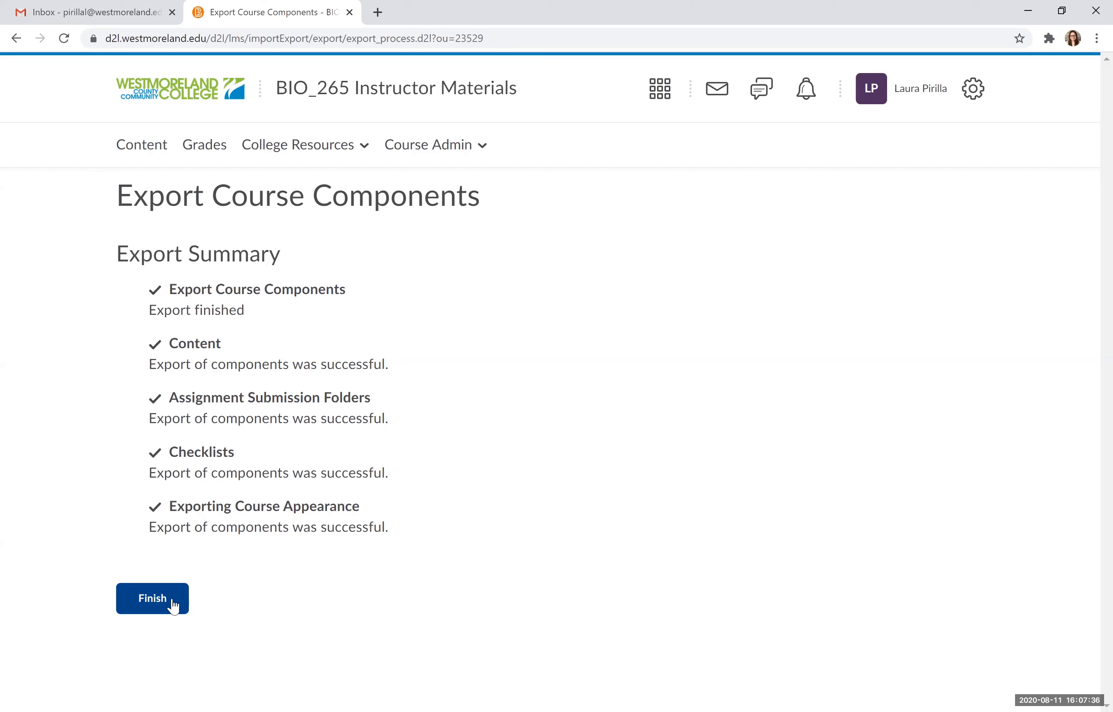
{"action": "left_click", "coordinate": [173, 607]}
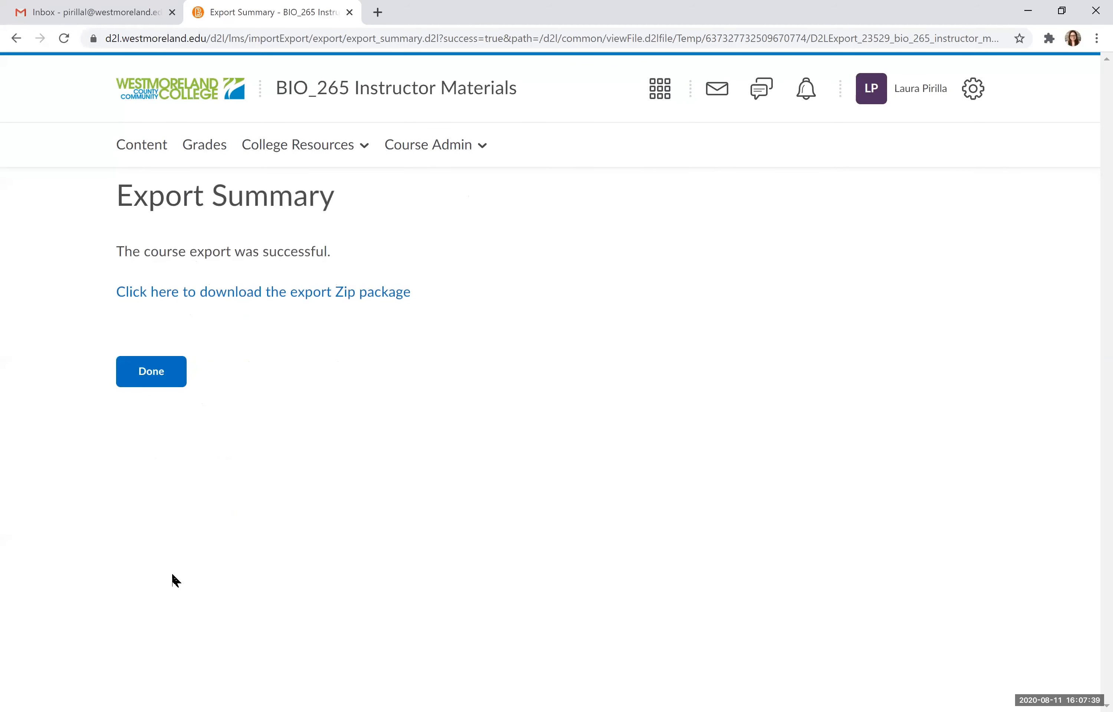
{"action": "left_click", "coordinate": [258, 292]}
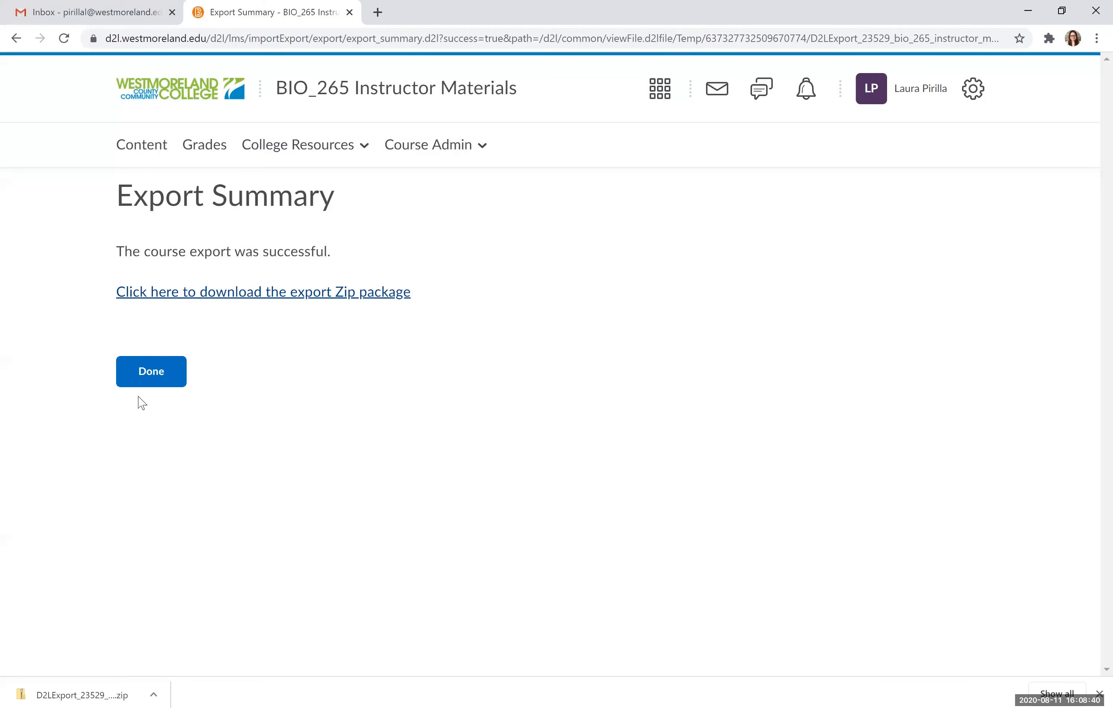
{"action": "left_click", "coordinate": [159, 380]}
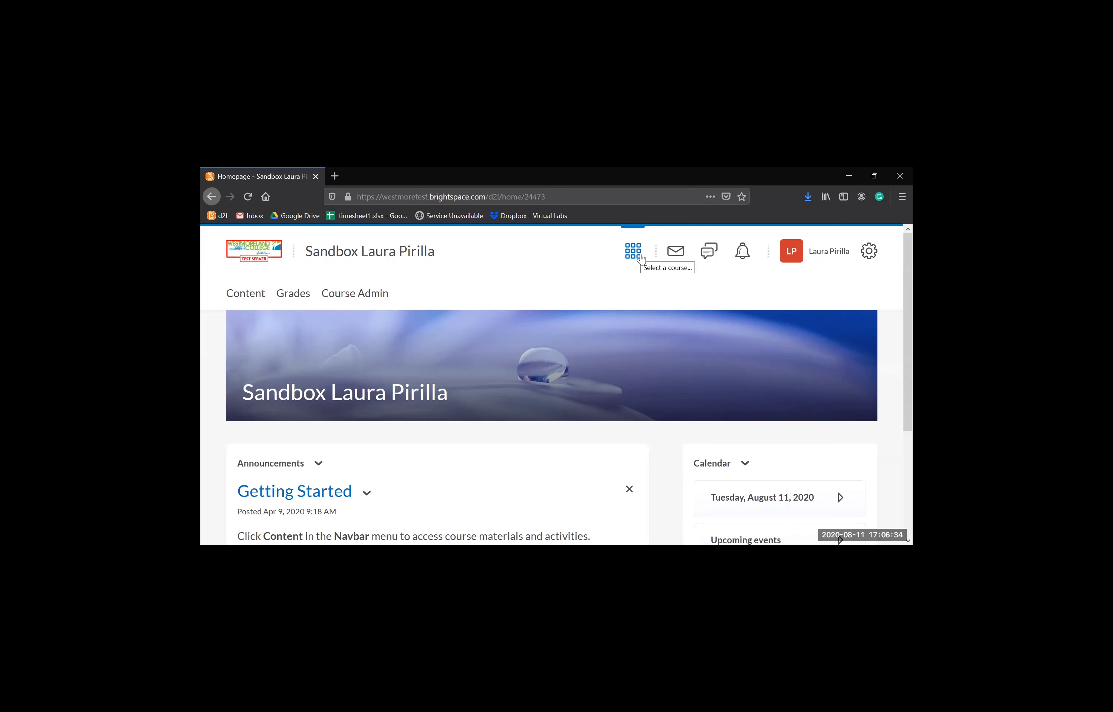
In the sandbox course on the test server, start importing components from a course package
{"action": "left_click", "coordinate": [870, 255]}
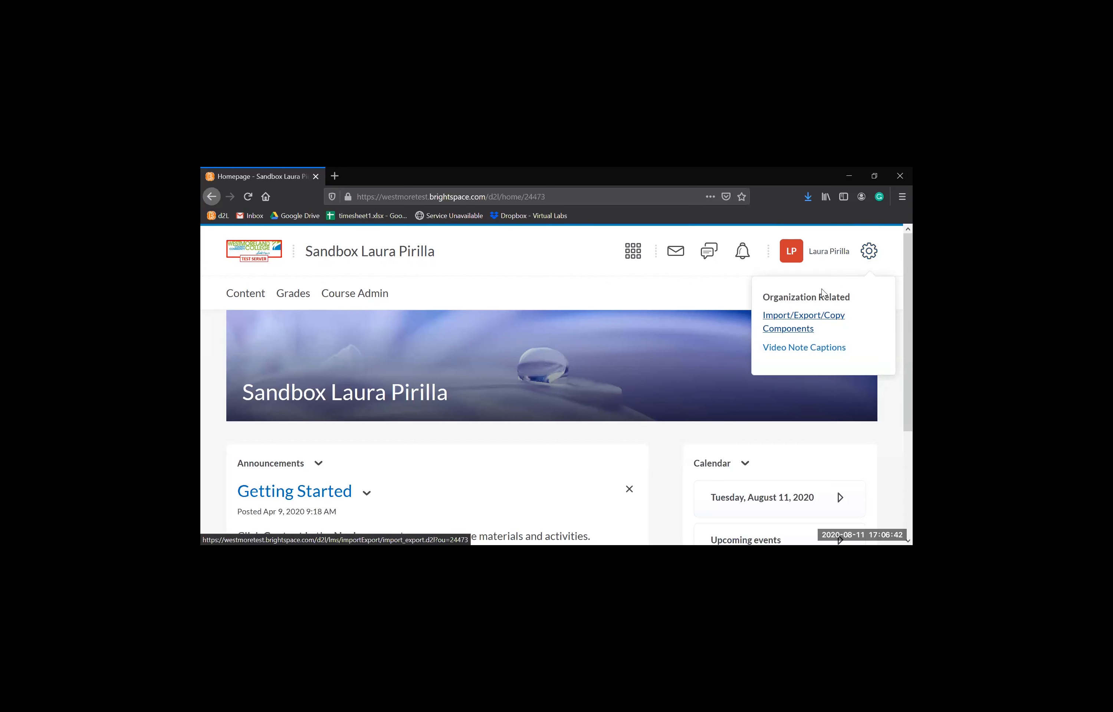
{"action": "left_click", "coordinate": [804, 319]}
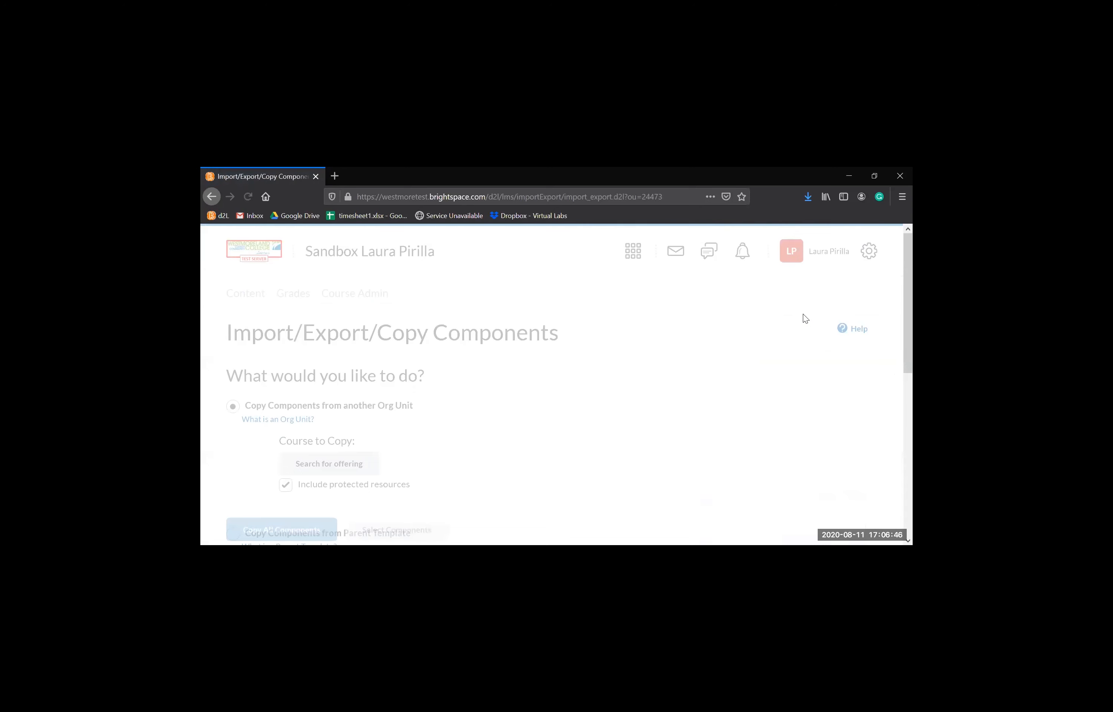
{"action": "scroll", "coordinate": [657, 406], "scroll_direction": "down", "scroll_amount": 3}
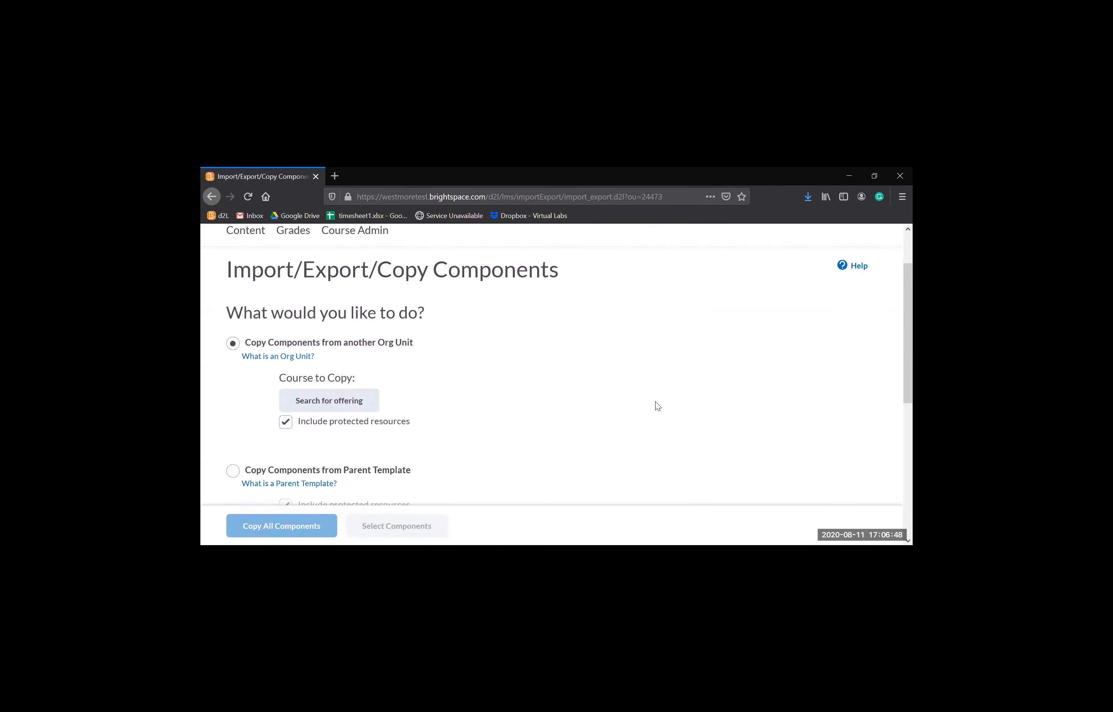
{"action": "scroll", "coordinate": [658, 405], "scroll_direction": "down", "scroll_amount": 3}
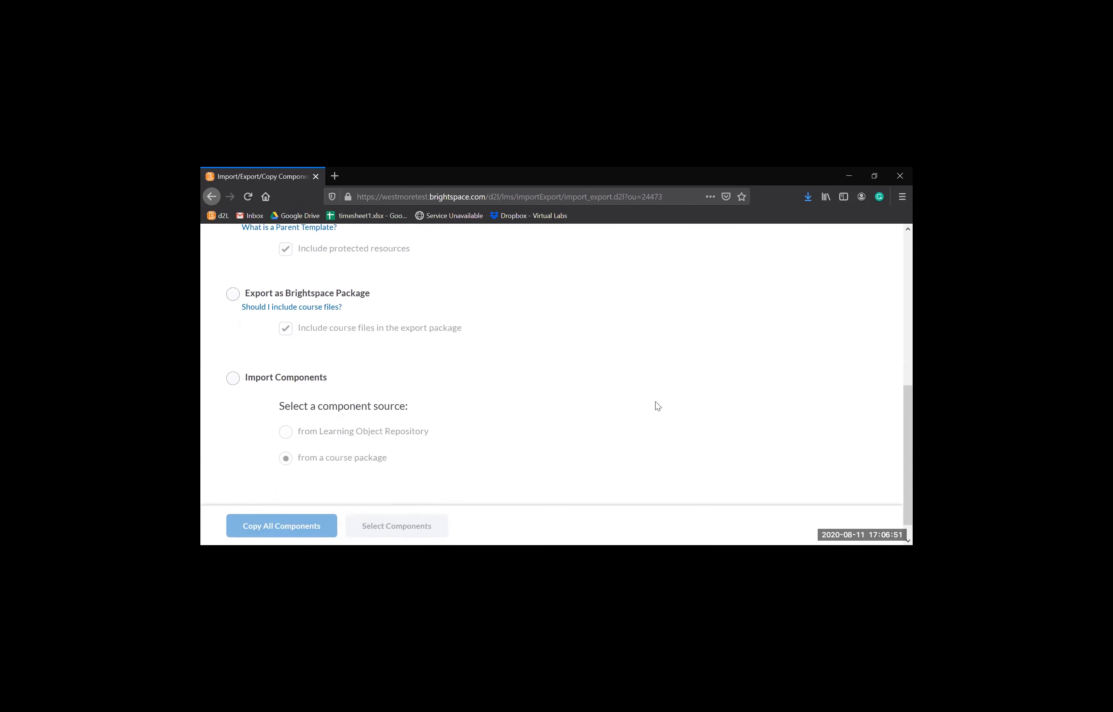
{"action": "left_click", "coordinate": [231, 380]}
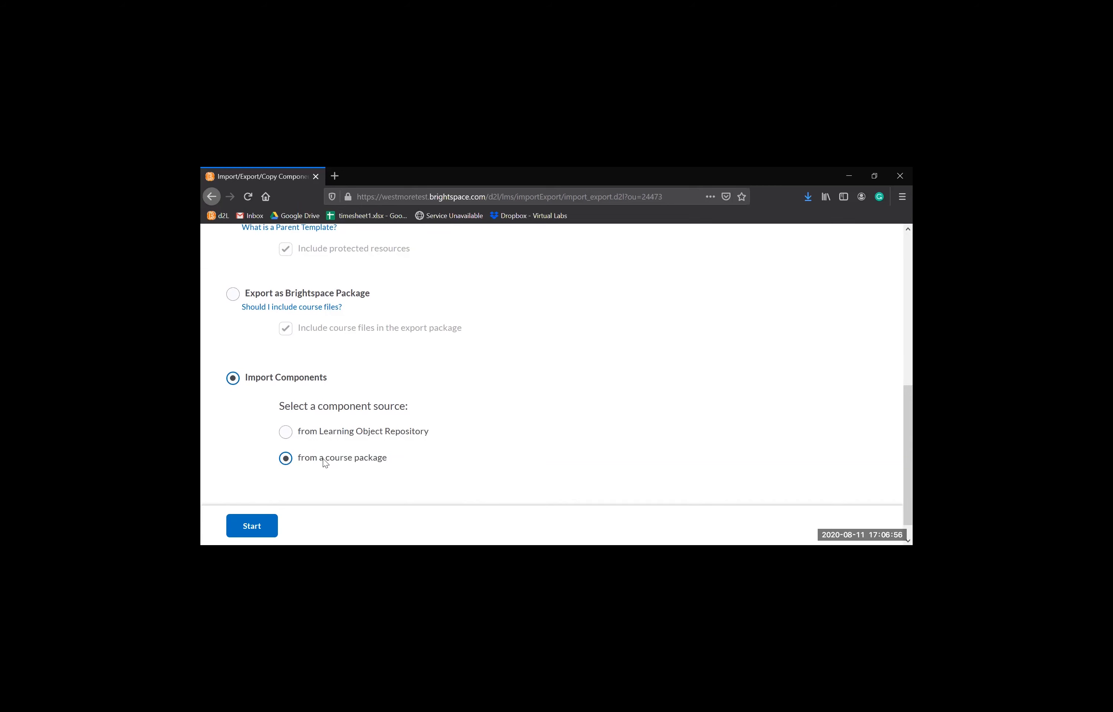
{"action": "left_click", "coordinate": [252, 526]}
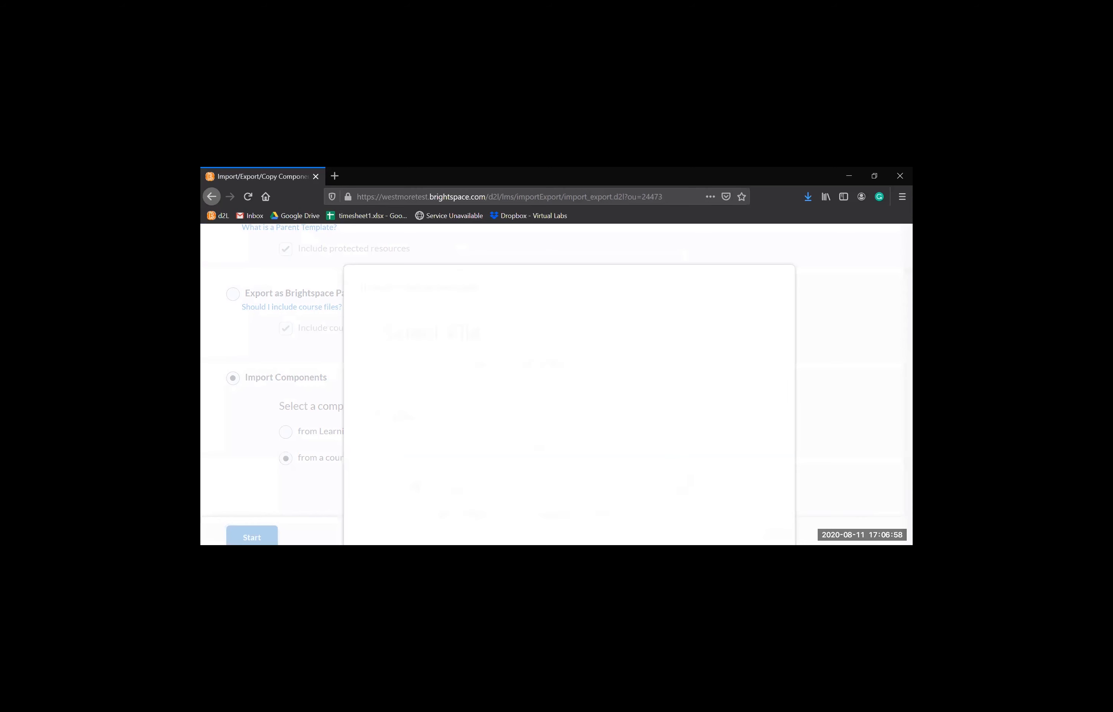
Upload the D2LExport_23529_bio_265 instructor package from the Downloads folder and import all its components
{"action": "scroll", "coordinate": [457, 416], "scroll_direction": "down", "scroll_amount": 3}
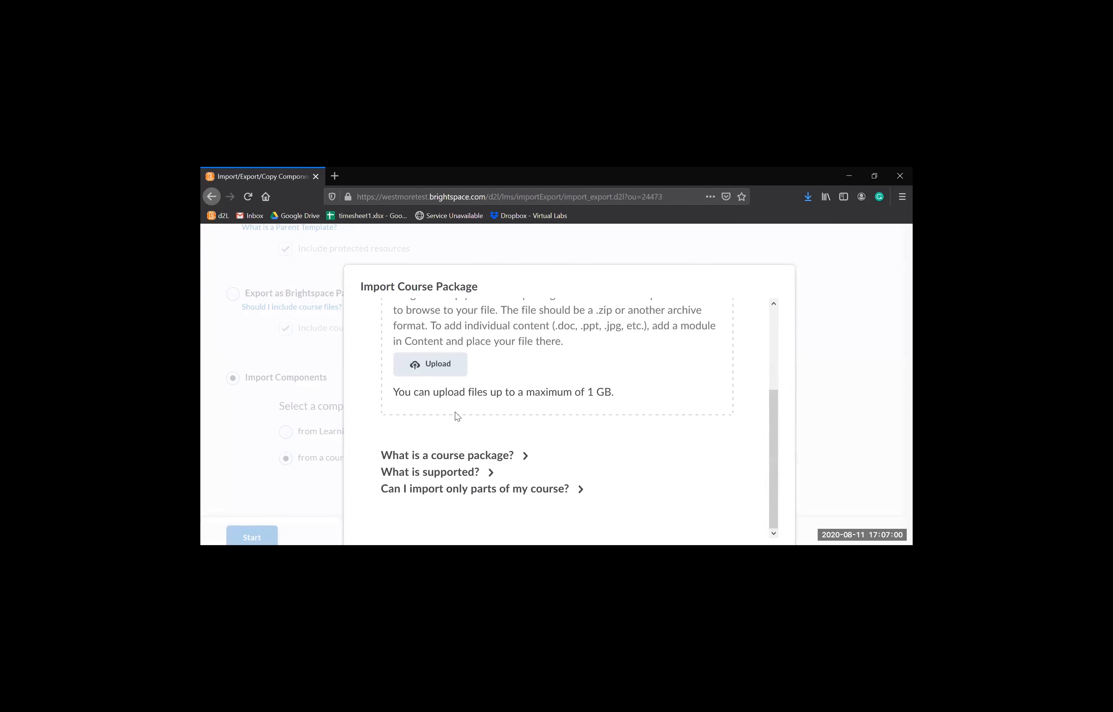
{"action": "left_click", "coordinate": [449, 369]}
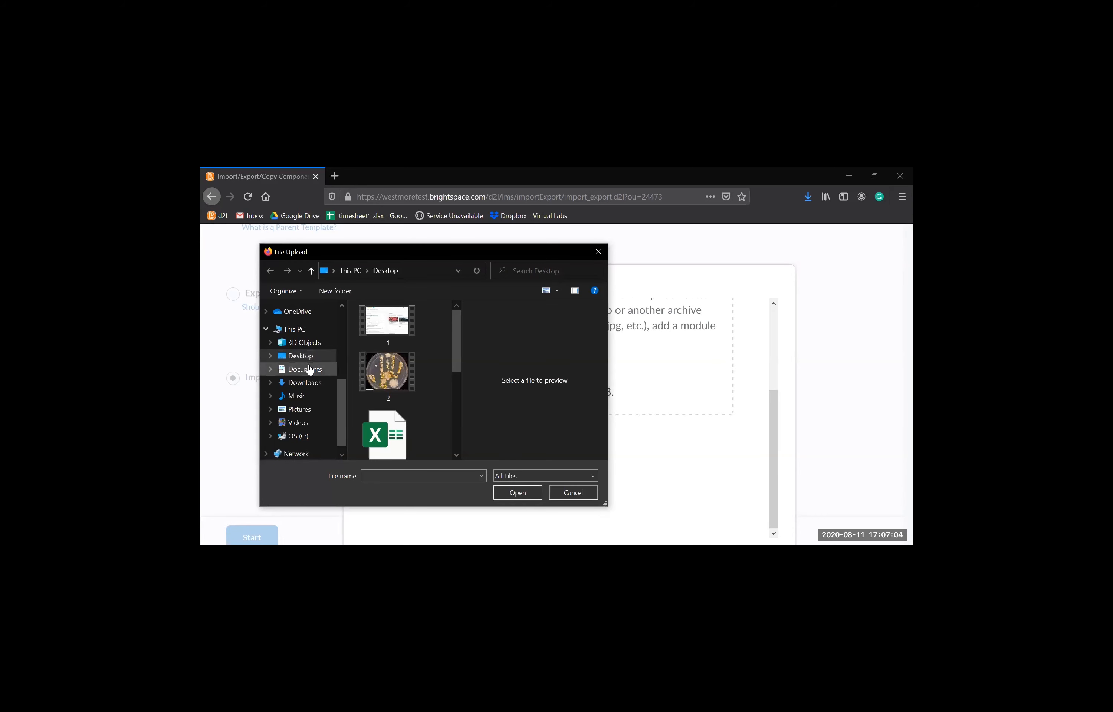
{"action": "left_click", "coordinate": [312, 383]}
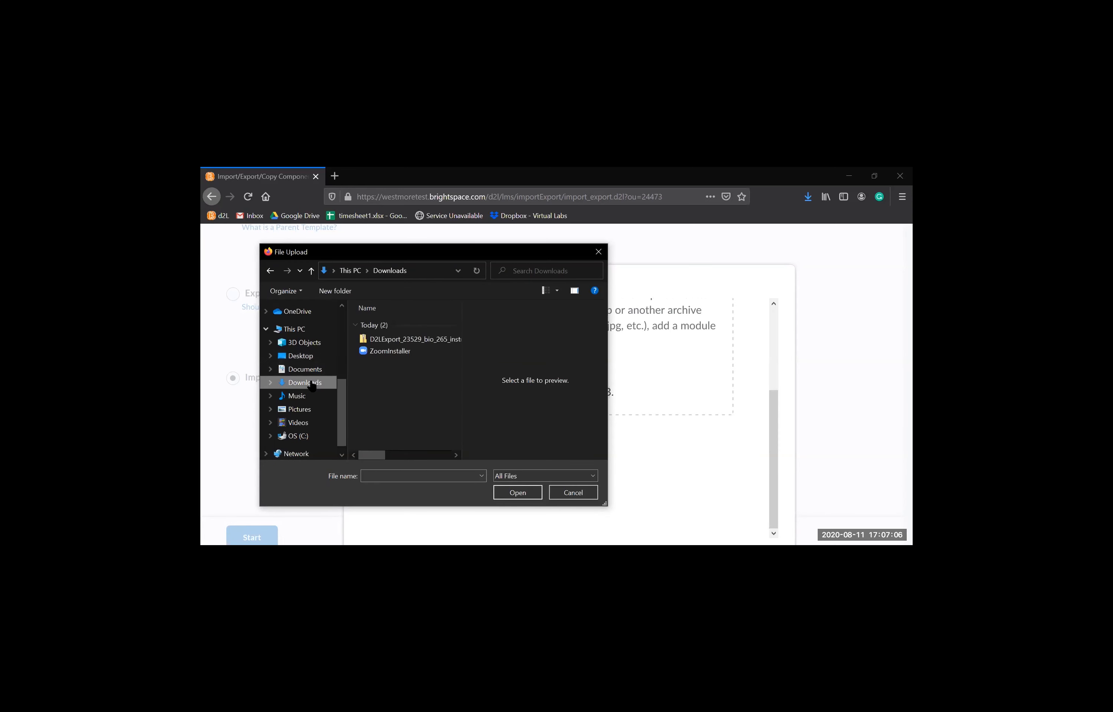
{"action": "left_click", "coordinate": [393, 338]}
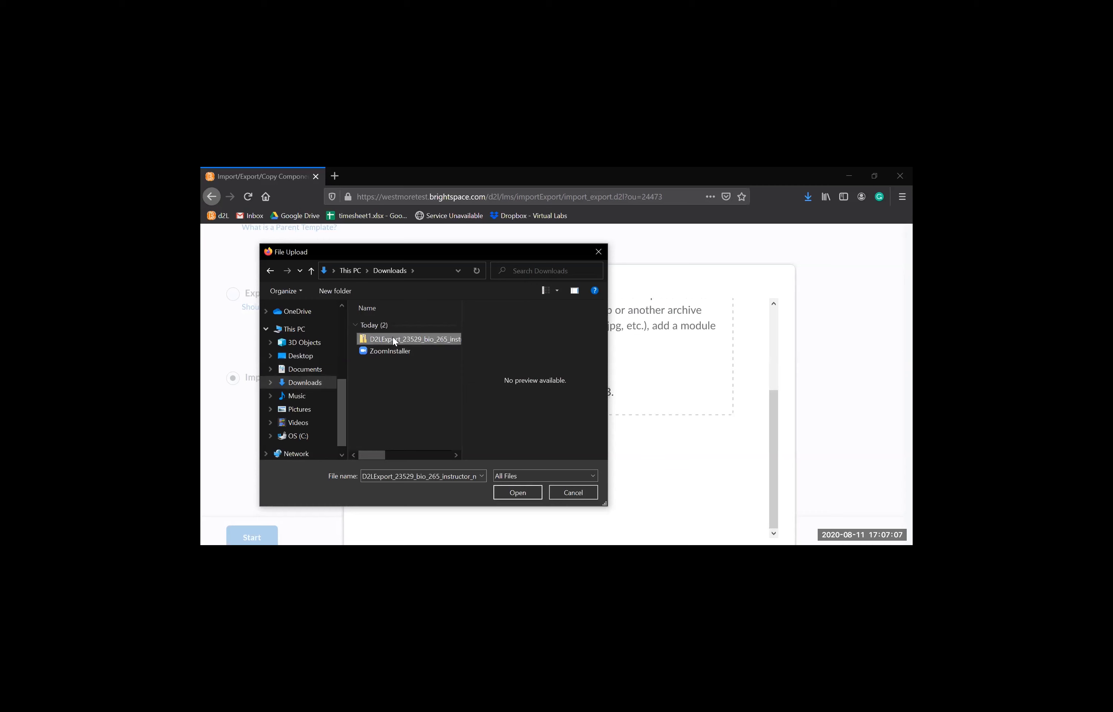
{"action": "left_click", "coordinate": [517, 493]}
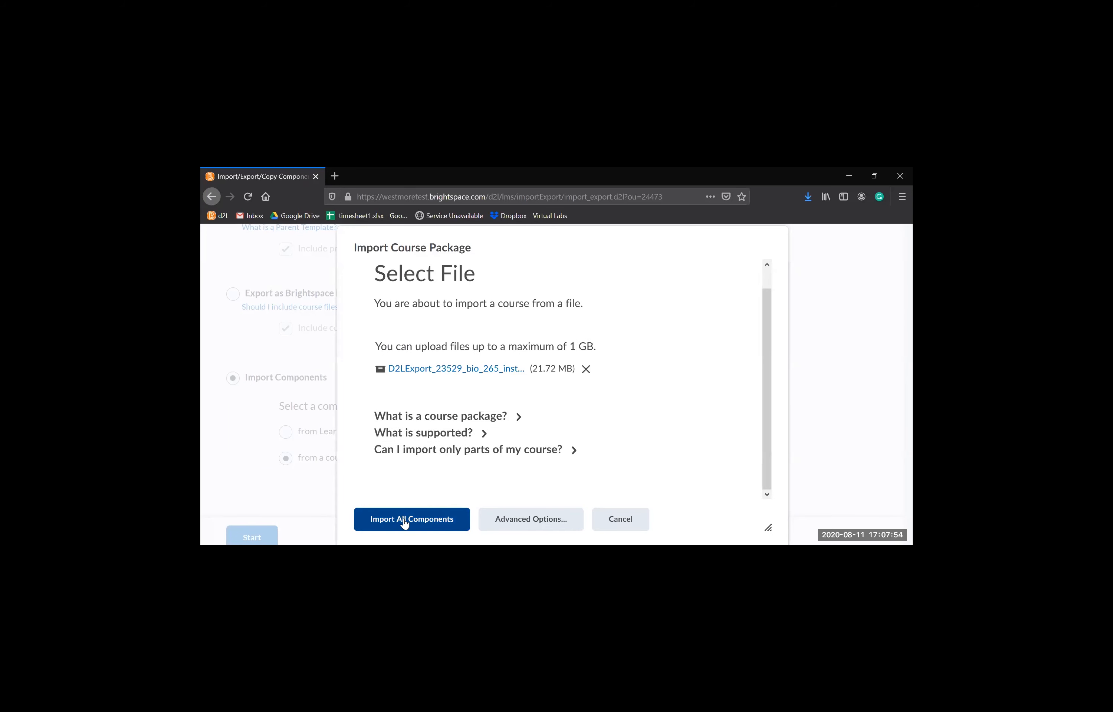
{"action": "left_click", "coordinate": [402, 520]}
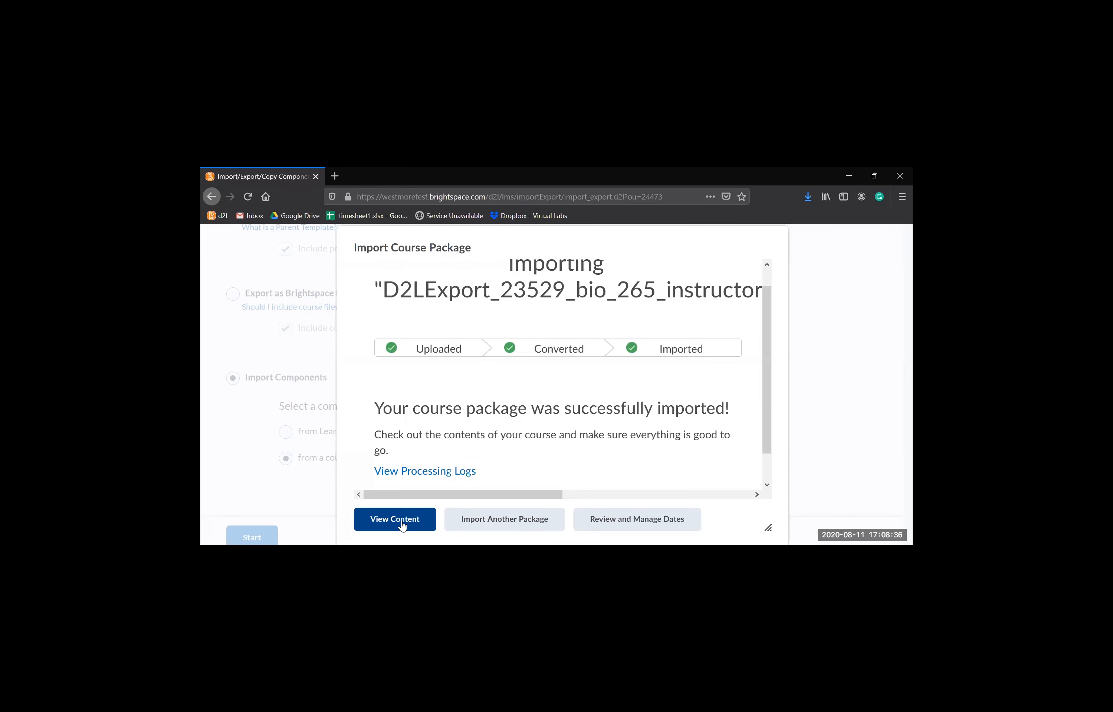
Open the sandbox course's content and look through the table of contents for the imported lab session modules
{"action": "left_click", "coordinate": [403, 523]}
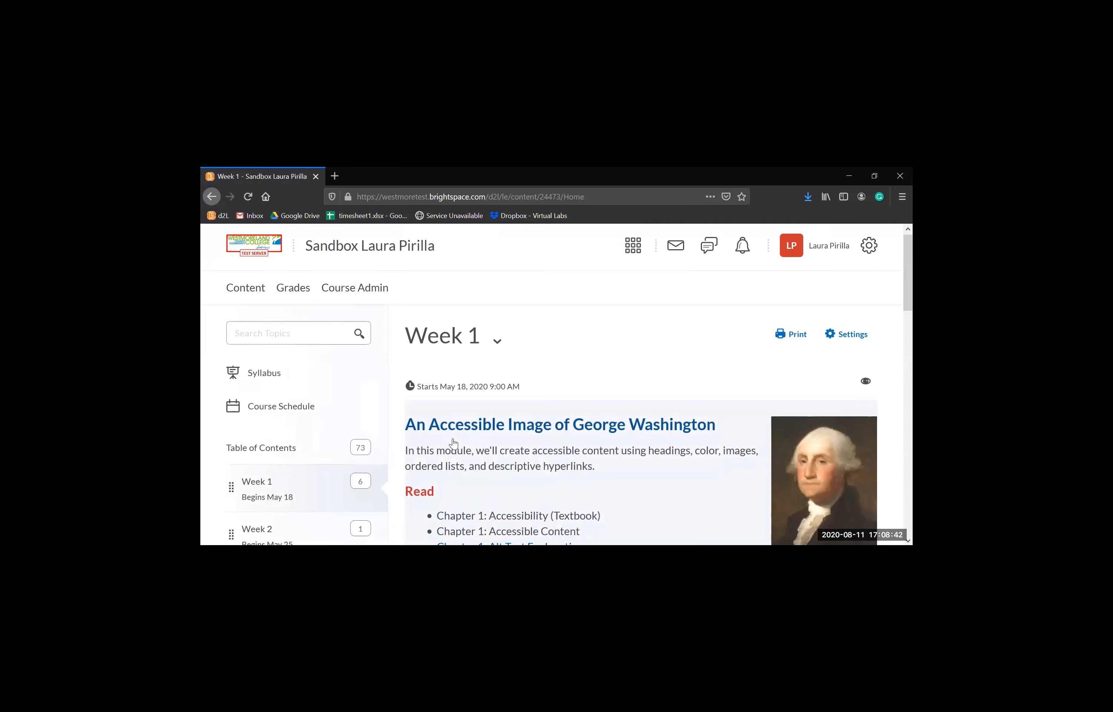
{"action": "scroll", "coordinate": [453, 443], "scroll_direction": "down", "scroll_amount": 6}
{"action": "scroll", "coordinate": [454, 444], "scroll_direction": "down", "scroll_amount": 4}
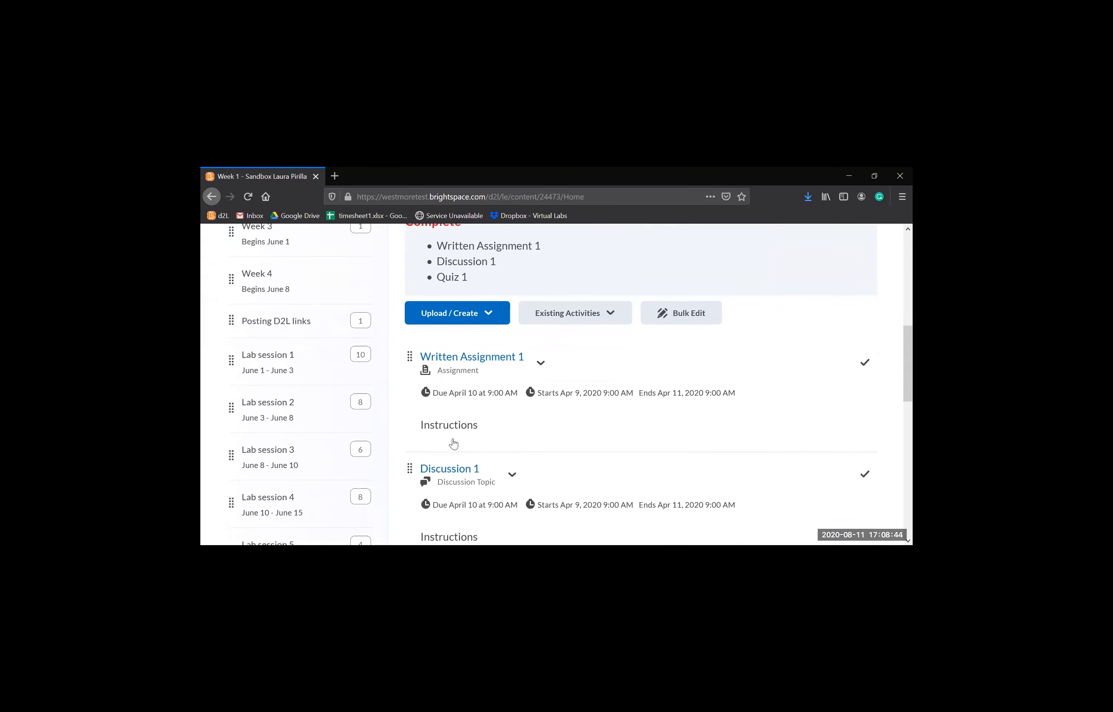
{"action": "scroll", "coordinate": [453, 443], "scroll_direction": "down", "scroll_amount": 7}
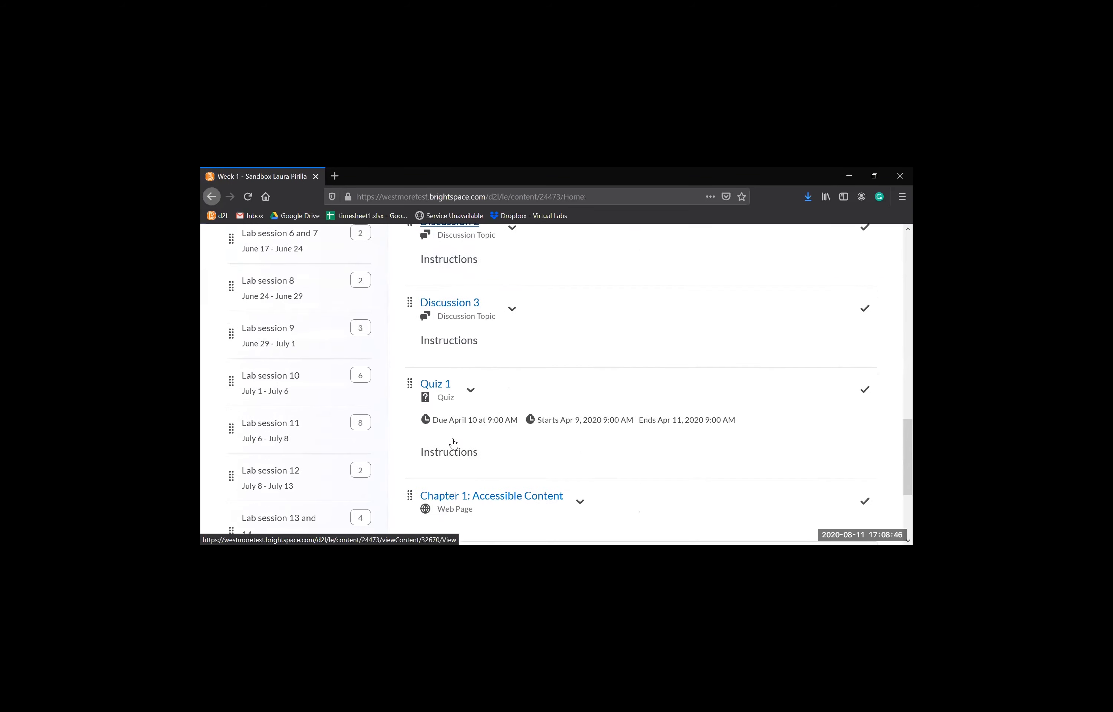
{"action": "scroll", "coordinate": [455, 444], "scroll_direction": "up", "scroll_amount": 20}
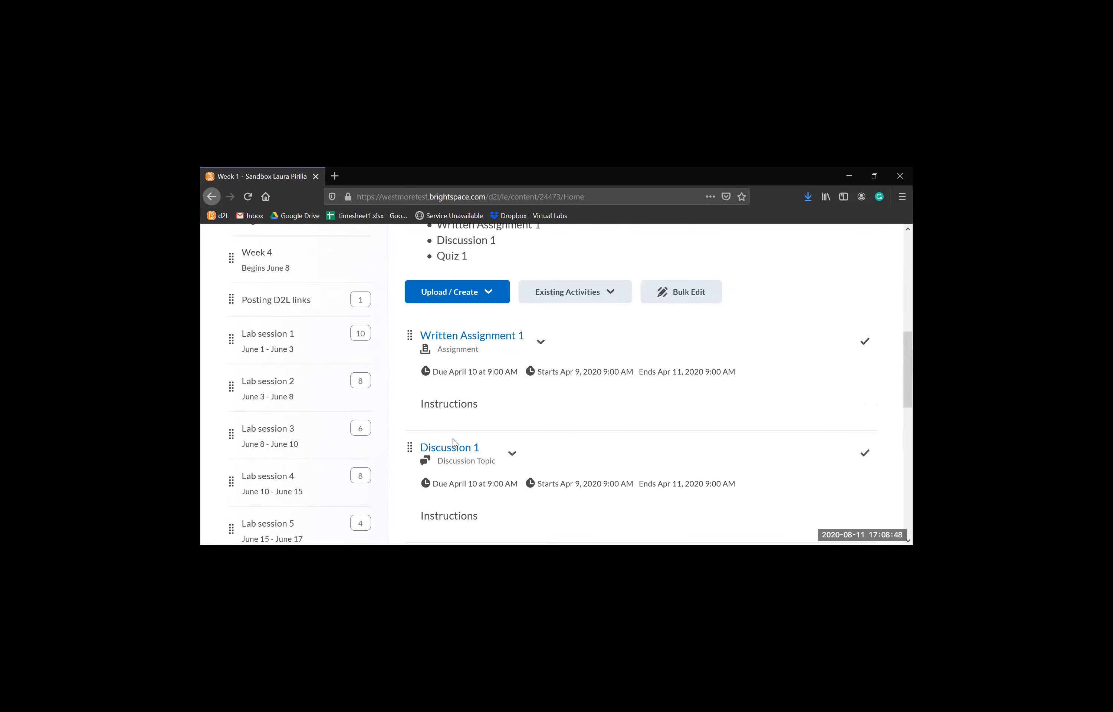